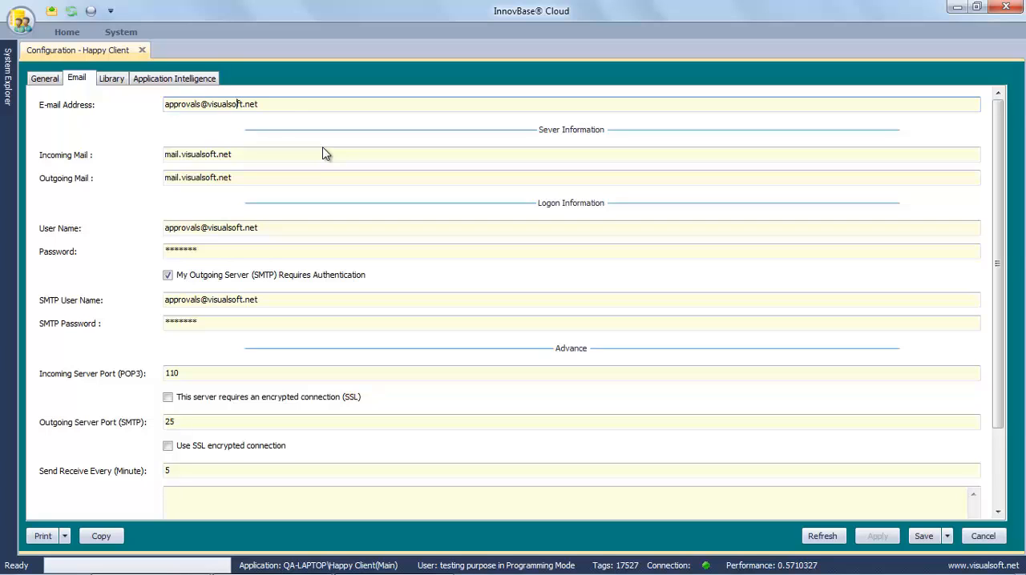
Step: Review the incoming and outgoing mail servers, logon information and SMTP authentication settings in the email configuration
left_click_drag(326, 154, 178, 167)
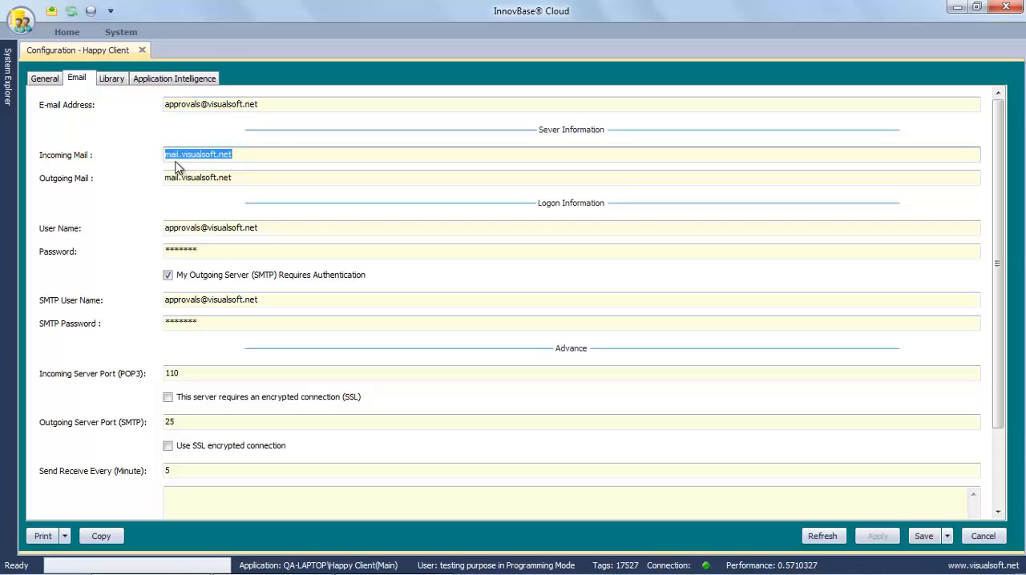
left_click_drag(237, 177, 152, 177)
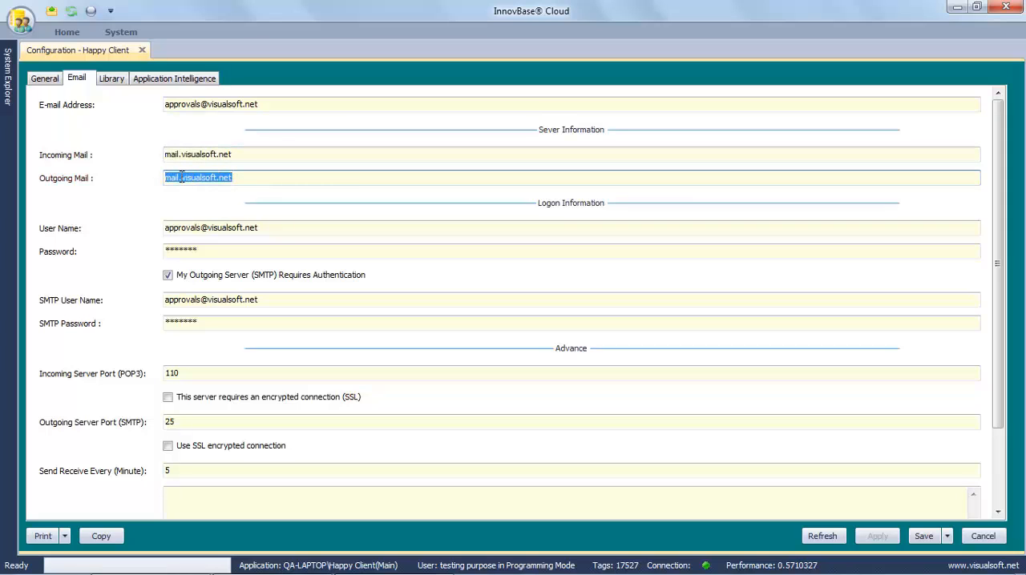
left_click(186, 177)
left_click_drag(271, 227, 147, 257)
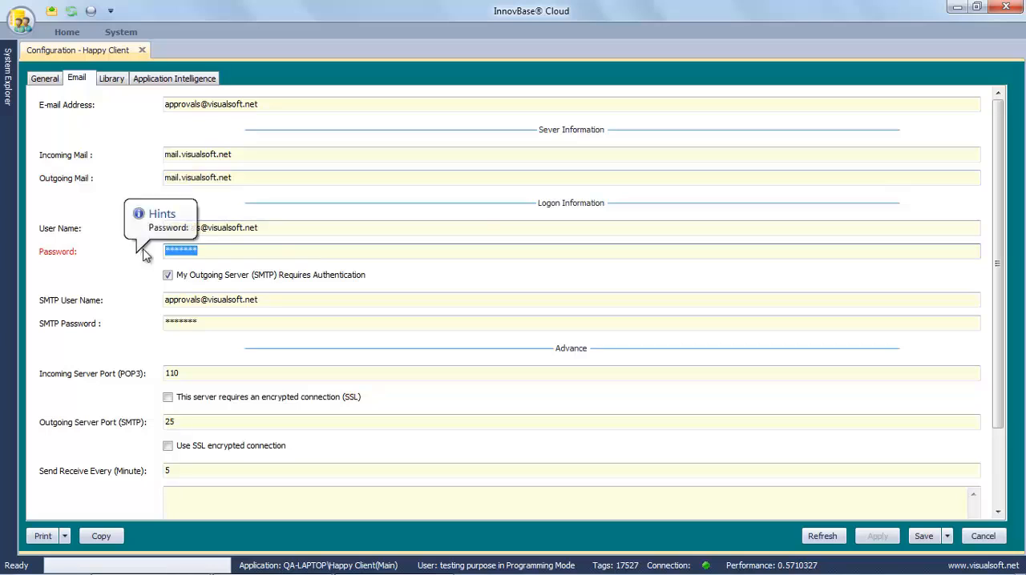
left_click(220, 253)
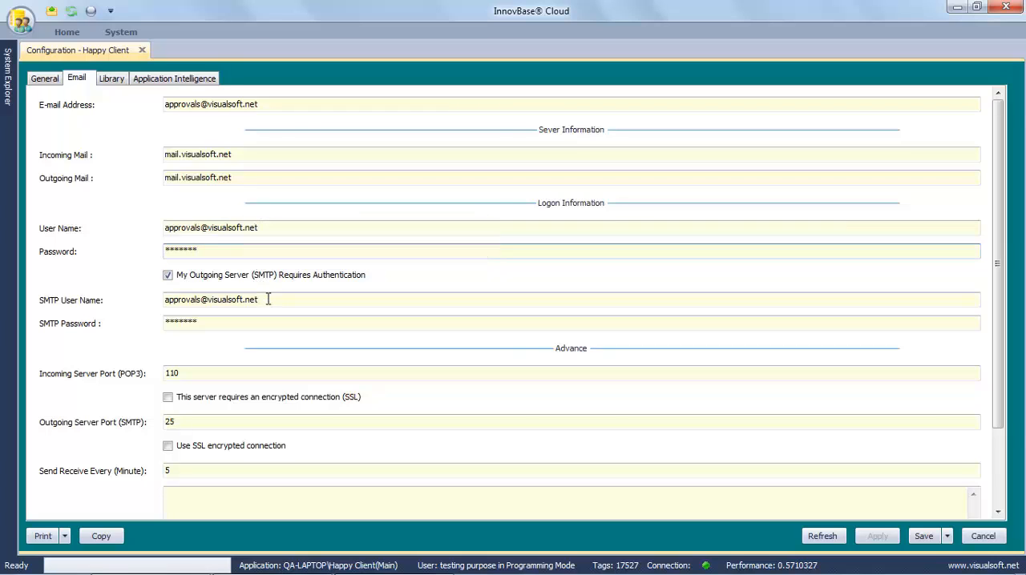
left_click_drag(268, 298, 179, 312)
left_click(184, 324)
left_click(212, 323)
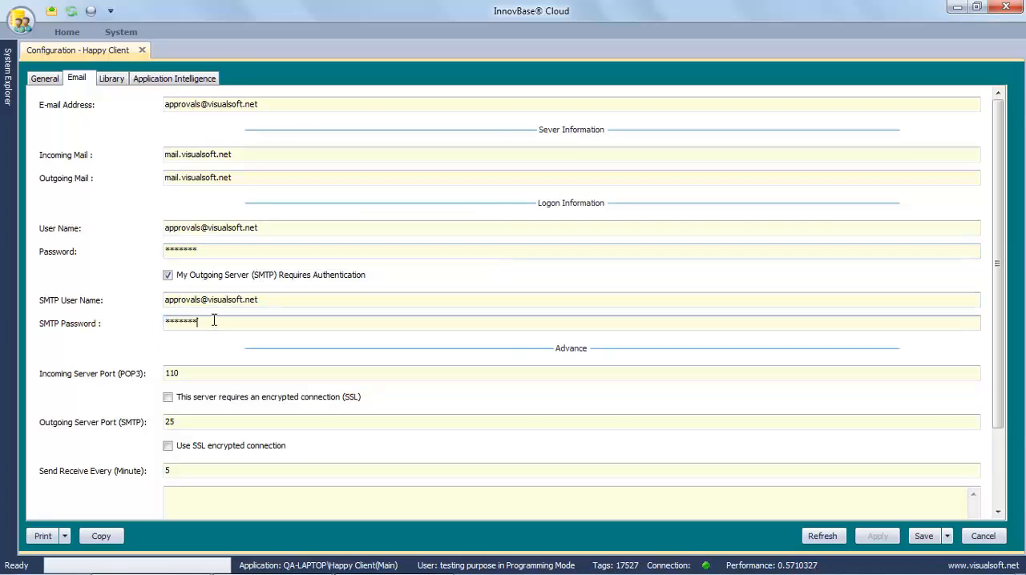
left_click(167, 276)
left_click(168, 276)
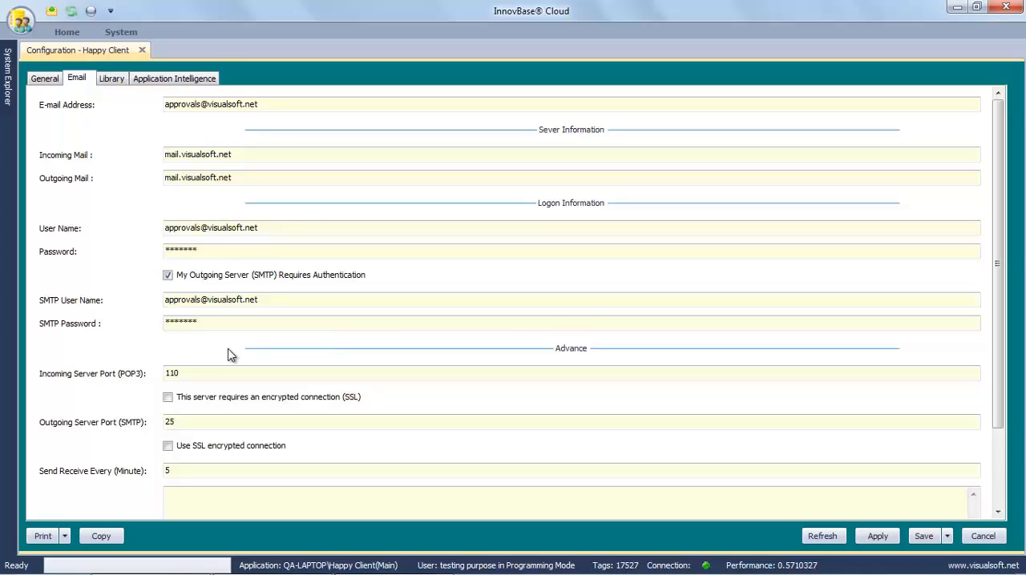
Step: Review the POP3 and SMTP server ports together with their SSL encryption options
left_click(216, 373)
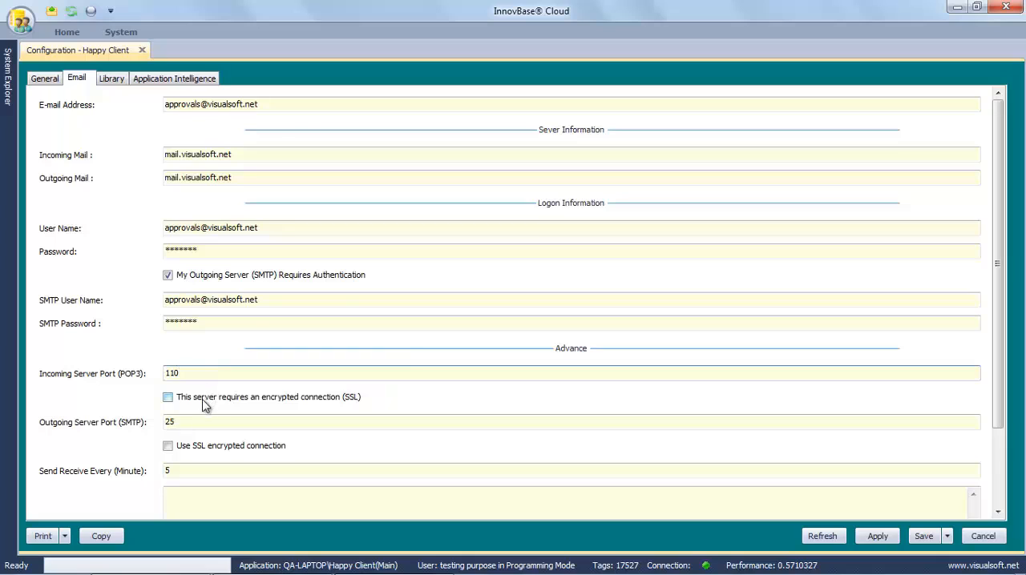
left_click(167, 398)
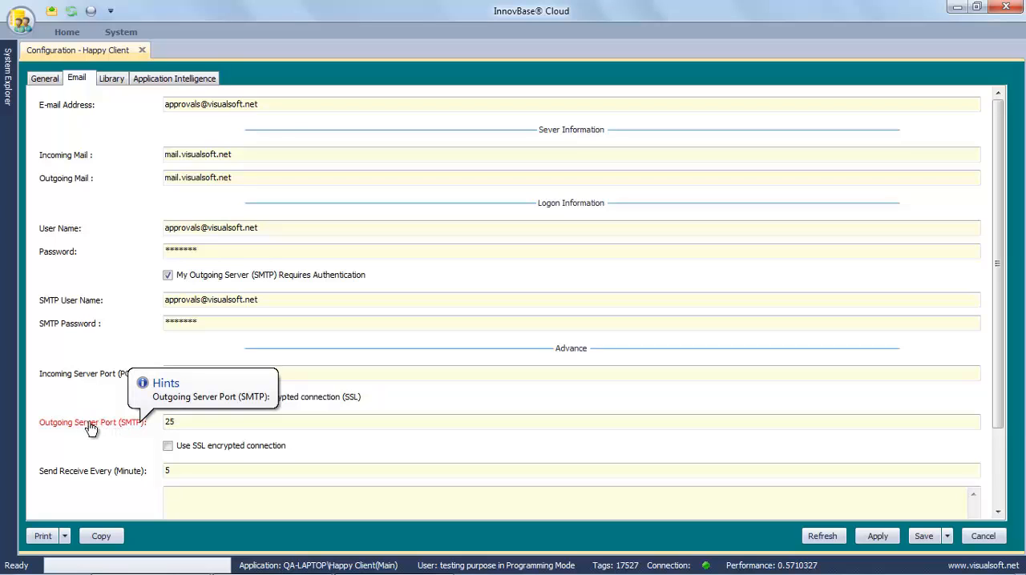
left_click(168, 446)
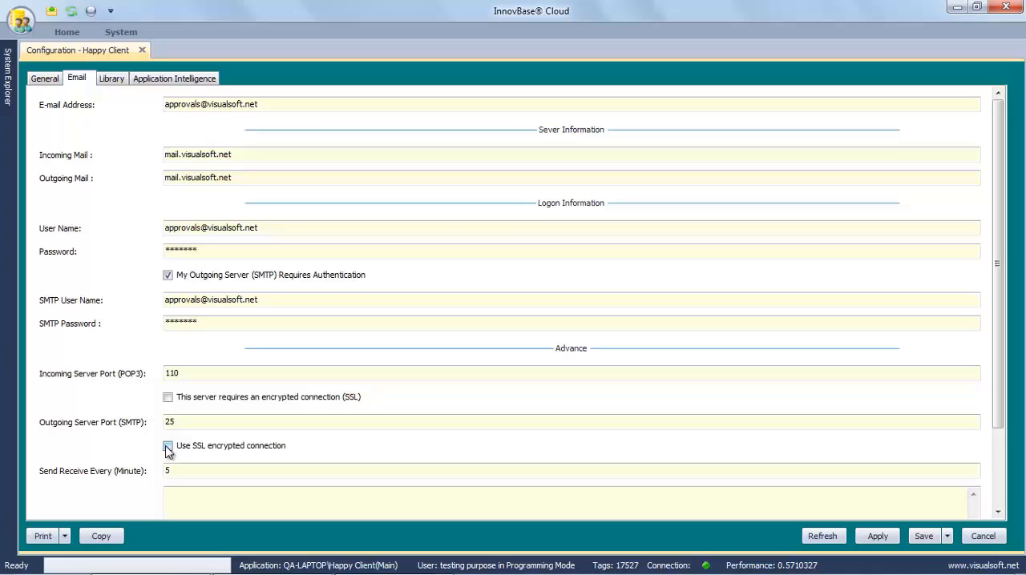
left_click(167, 446)
Step: Set the send/receive interval to 5 minutes
left_click(163, 472)
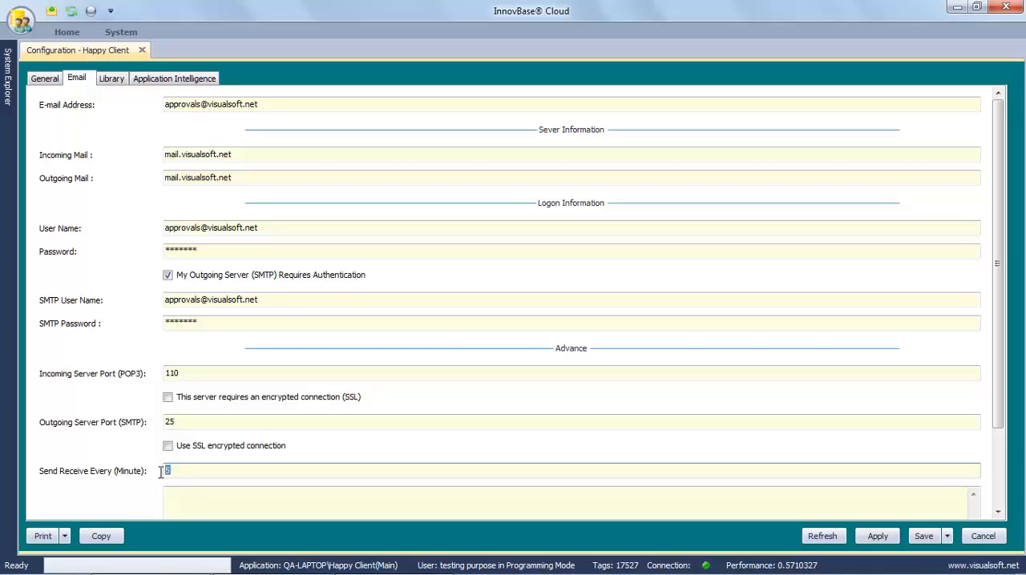
key("BackSpace")
type("5")
scroll(170, 473, "down", 3)
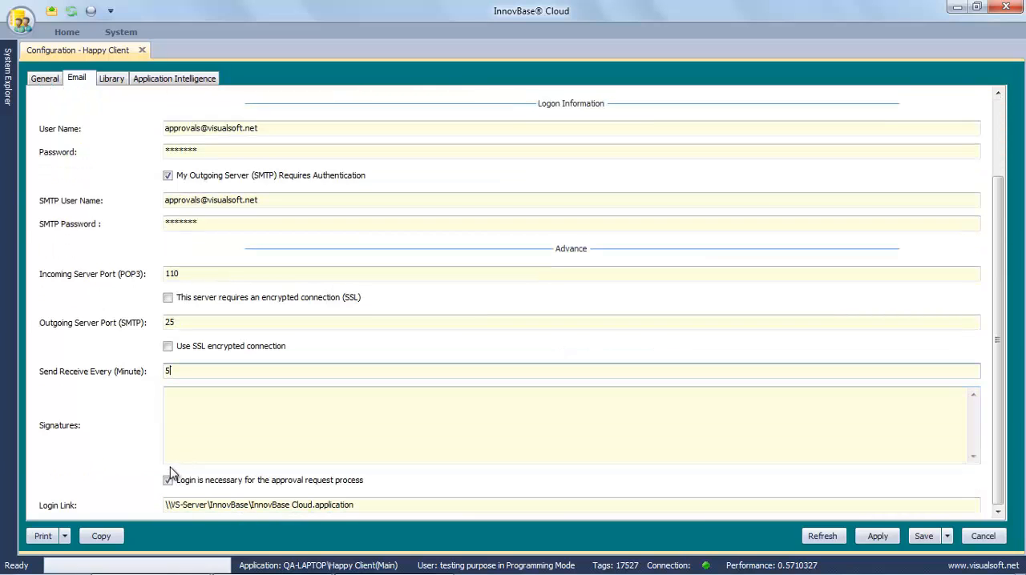
Step: Try pasting HTML signature code into the Signatures field, and undo the paste
left_click(201, 436)
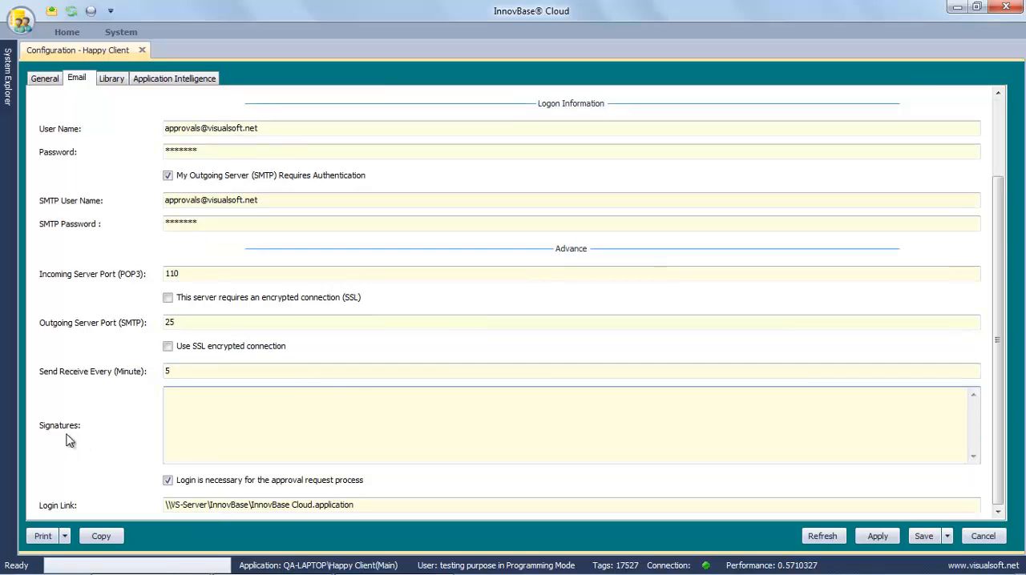
key("ctrl+v")
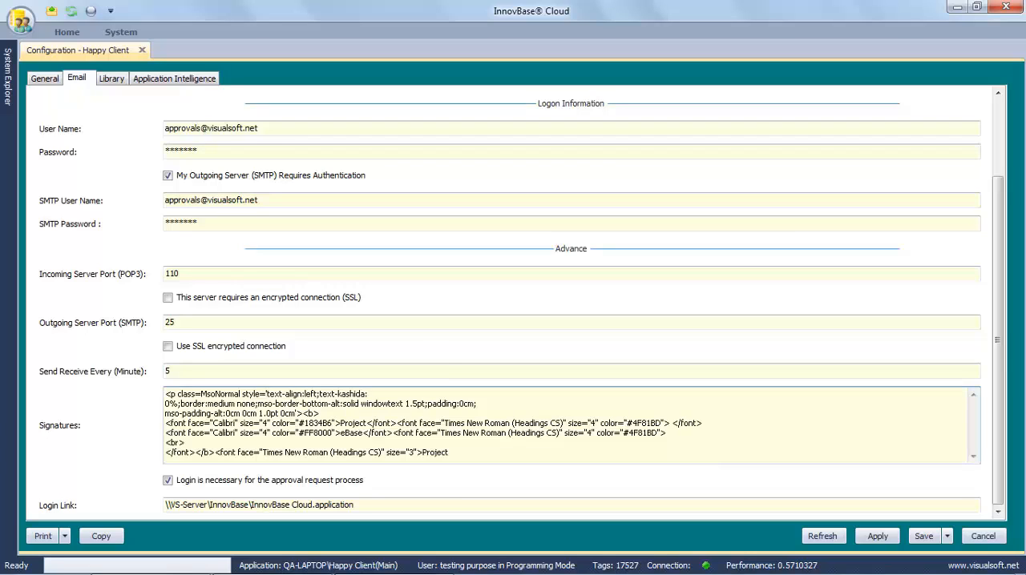
key("ctrl+z")
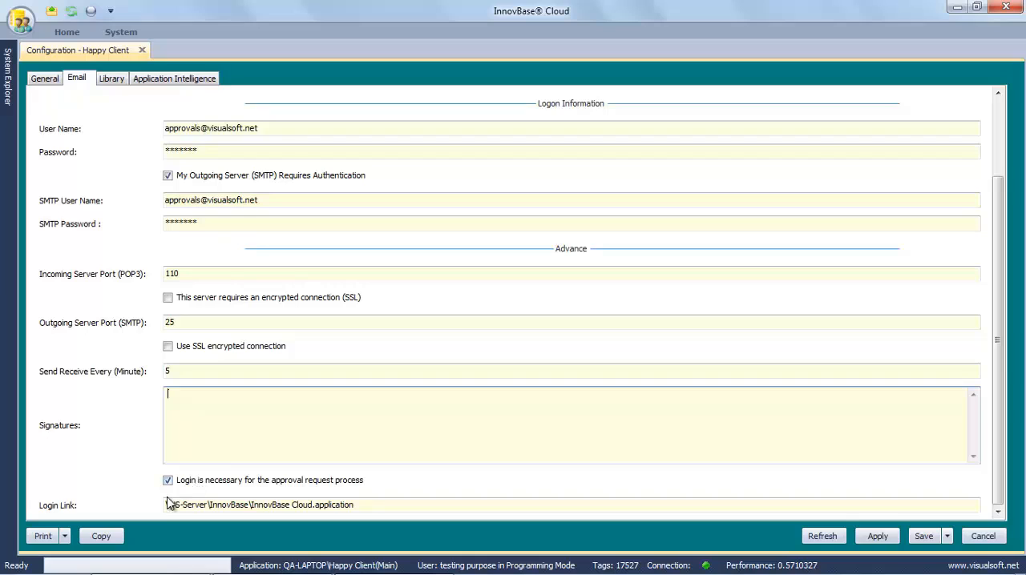
Step: Review the login requirement for the approval request process and the path in the Login Link
left_click(168, 483)
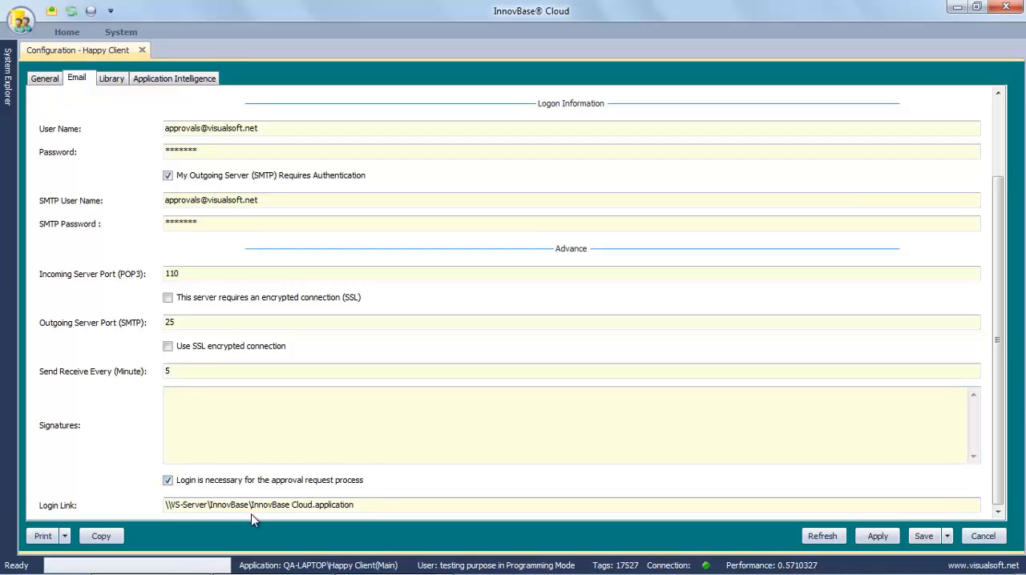
left_click_drag(210, 506, 354, 507)
left_click(210, 505)
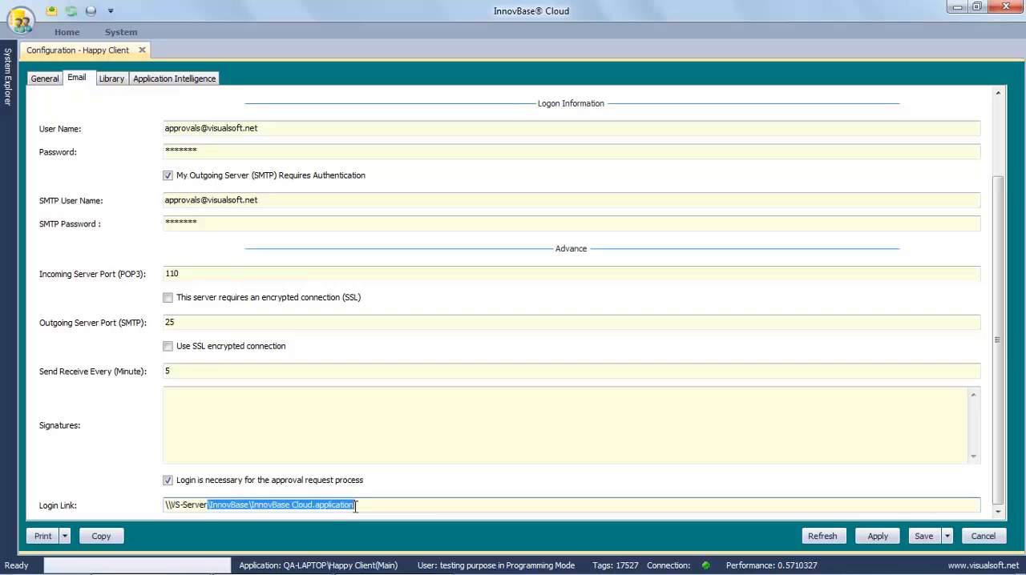
left_click(353, 506)
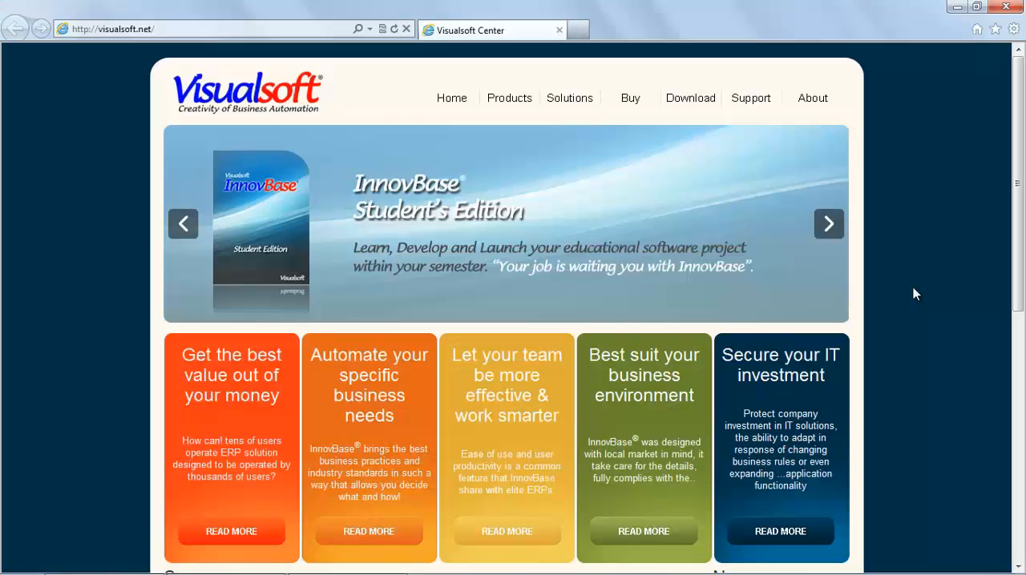
Step: In the browser, download the Automation Service for InnovBase Cloud (Beta Version) from the Visualsoft product downloads
mouse_move(691, 103)
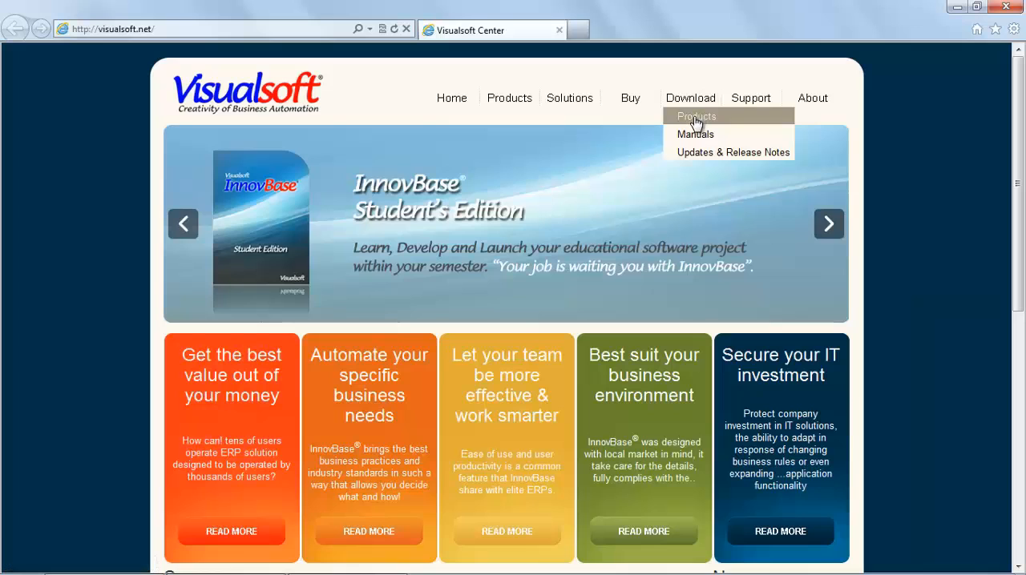
left_click(695, 118)
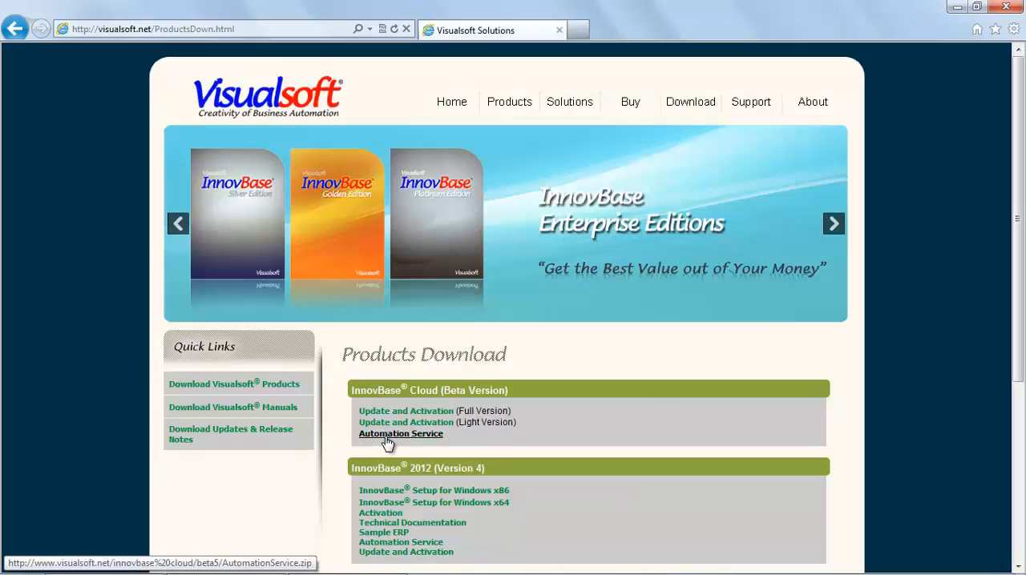
left_click(387, 437)
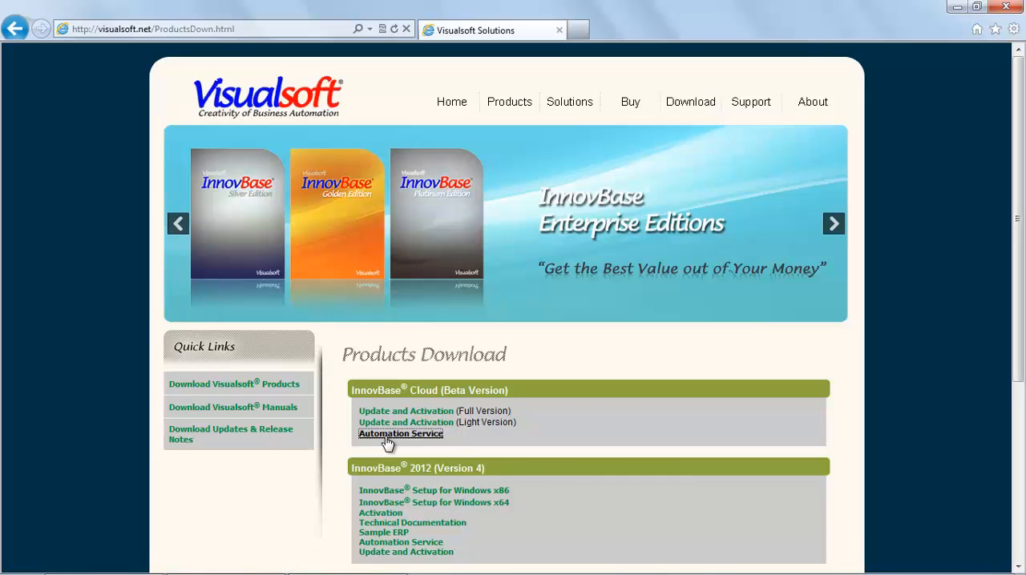
left_click(751, 557)
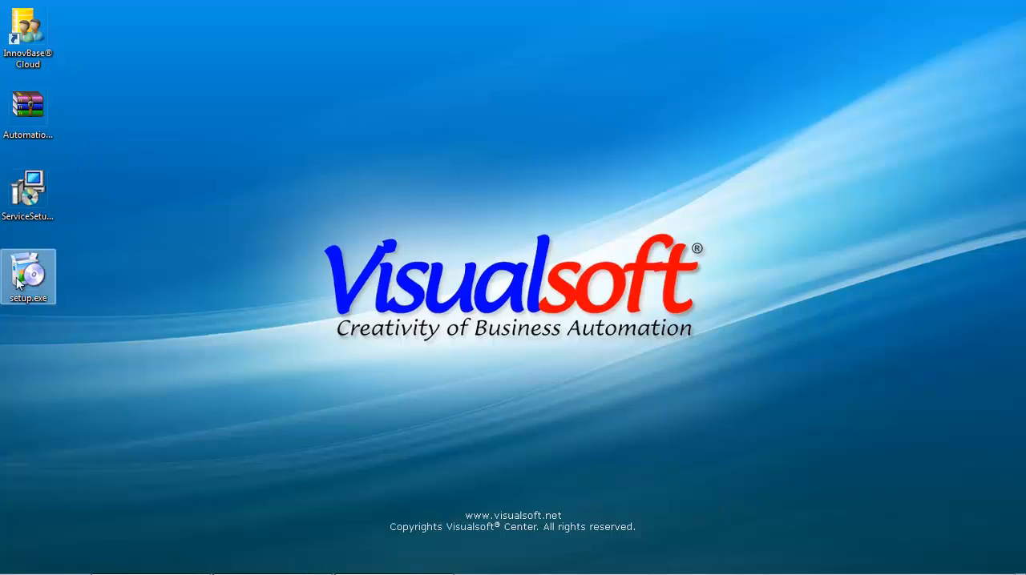
Step: Run setup.exe from the desktop and complete the InnovBase 2013 Service installation
double_click(21, 275)
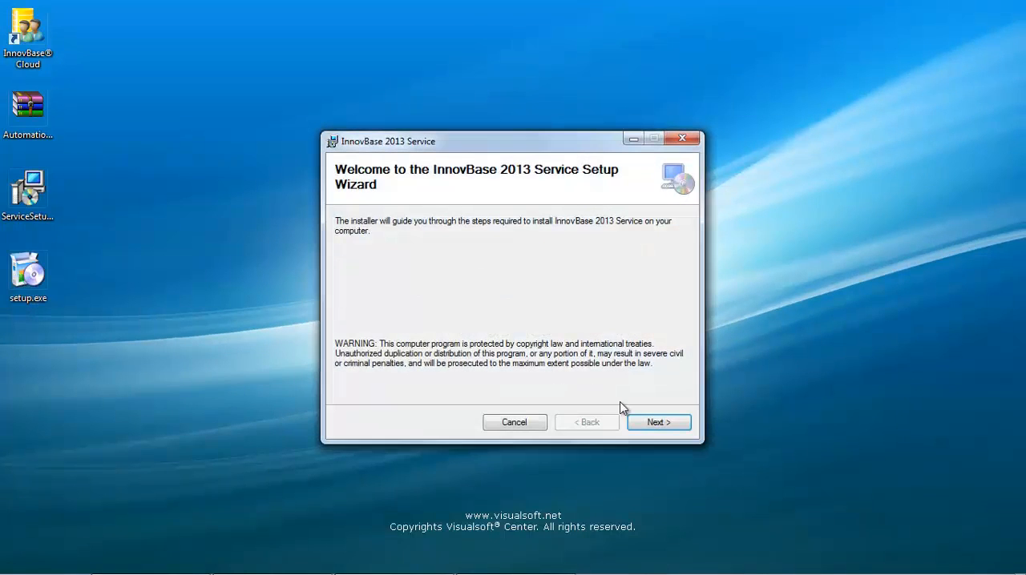
left_click(647, 424)
left_click(646, 425)
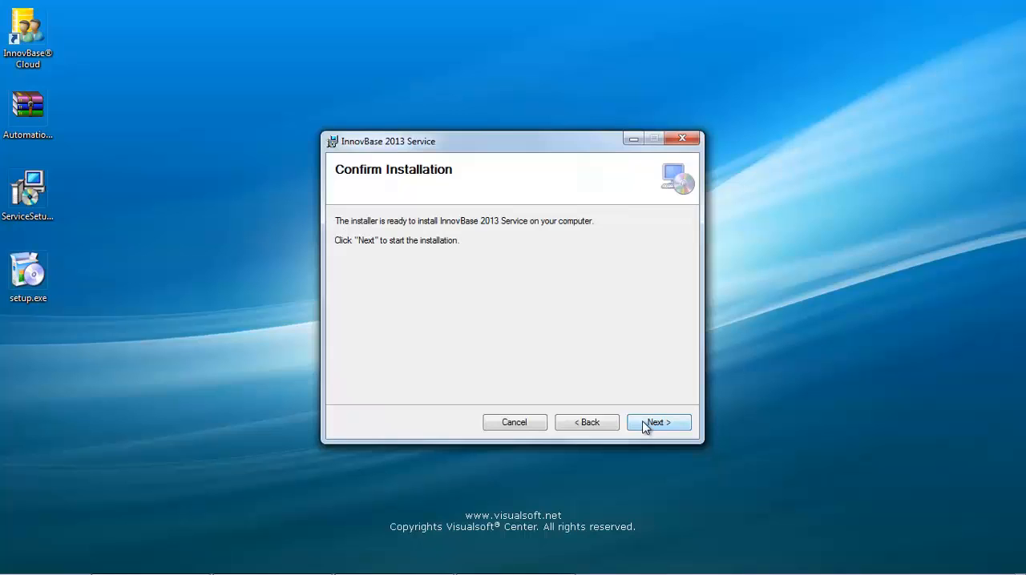
left_click(646, 426)
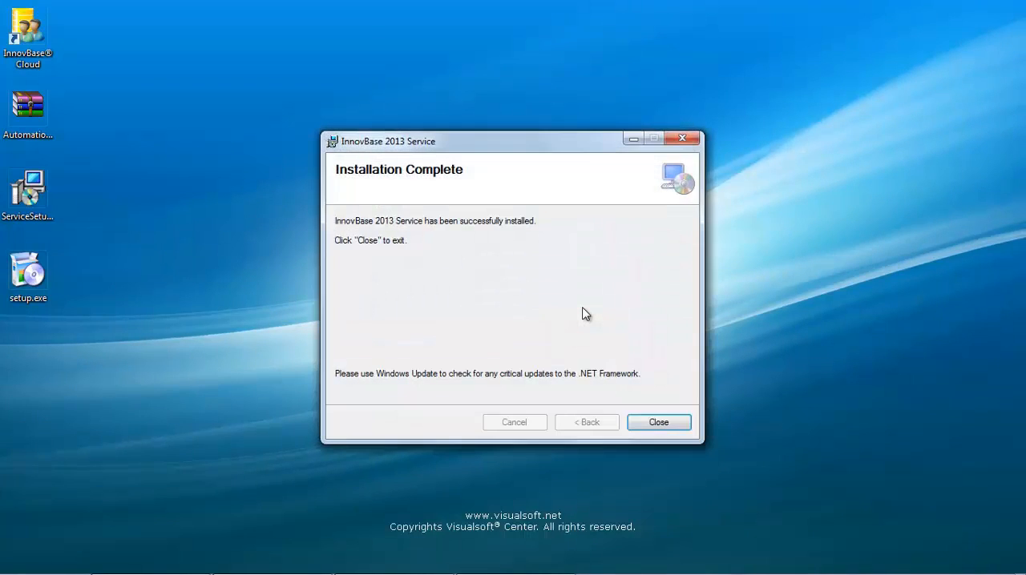
left_click(637, 425)
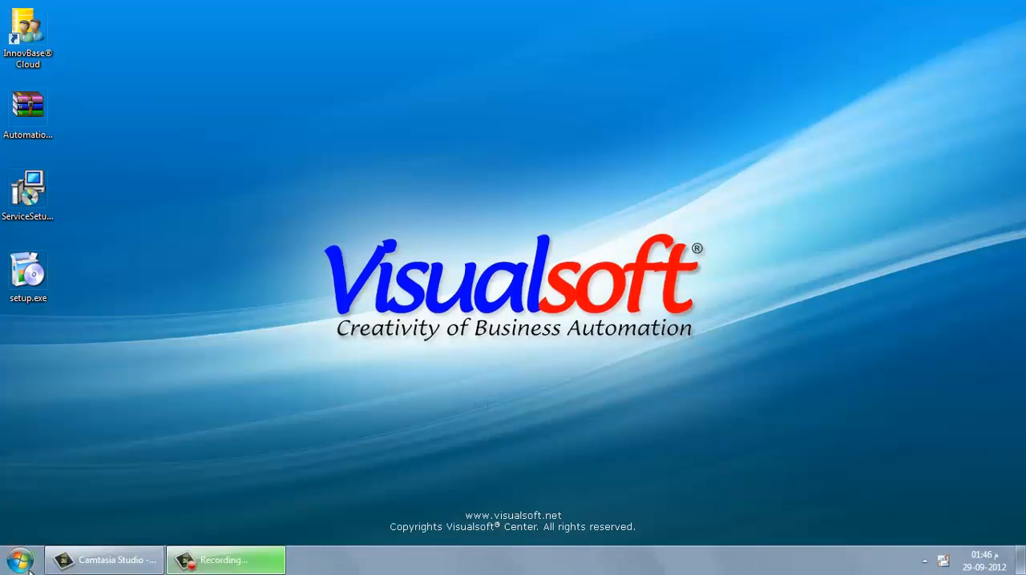
Step: Set the Visualsoft Service Configuration program to run as an administrator in its compatibility properties
left_click(20, 561)
left_click(83, 501)
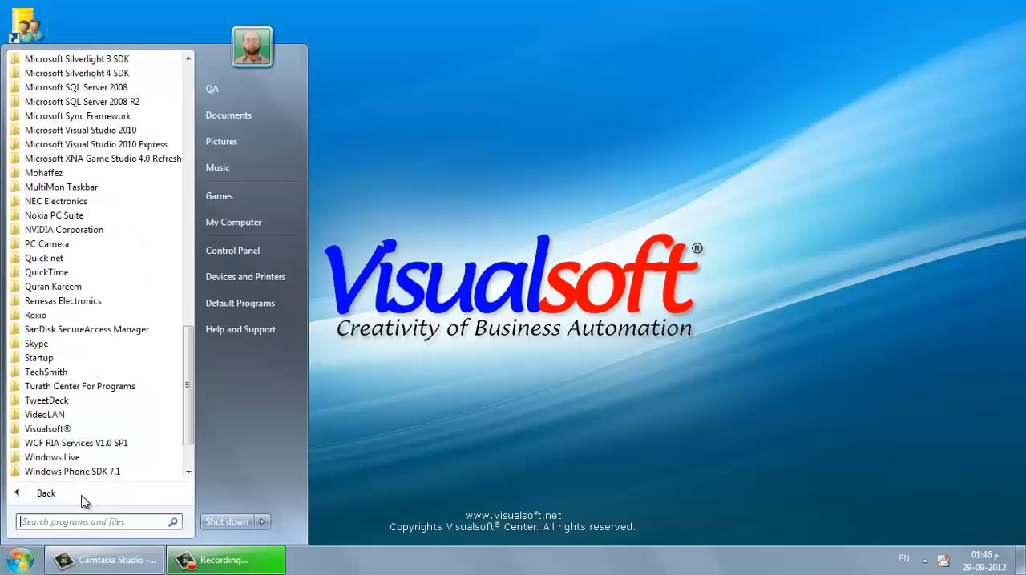
left_click(93, 430)
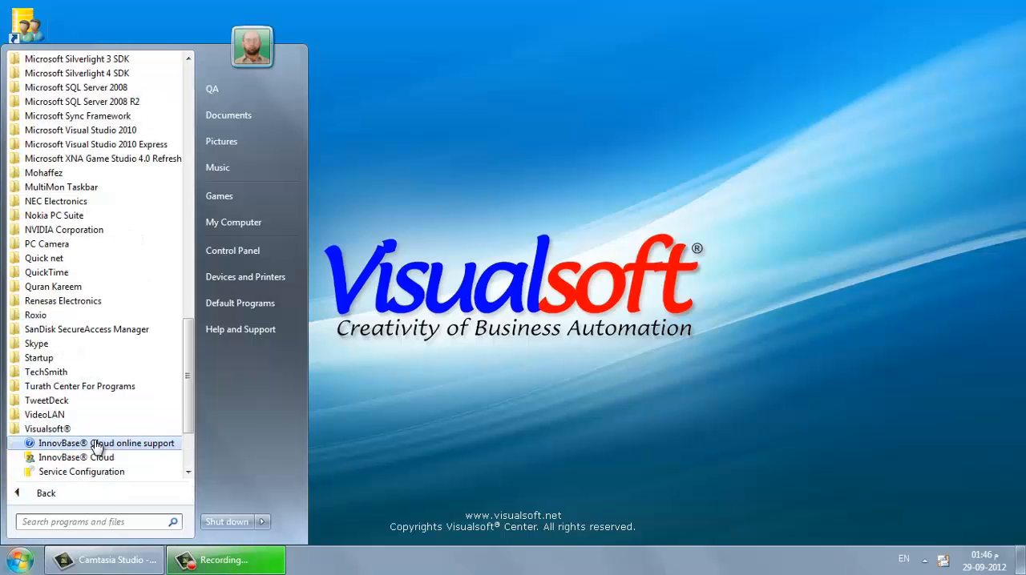
right_click(133, 477)
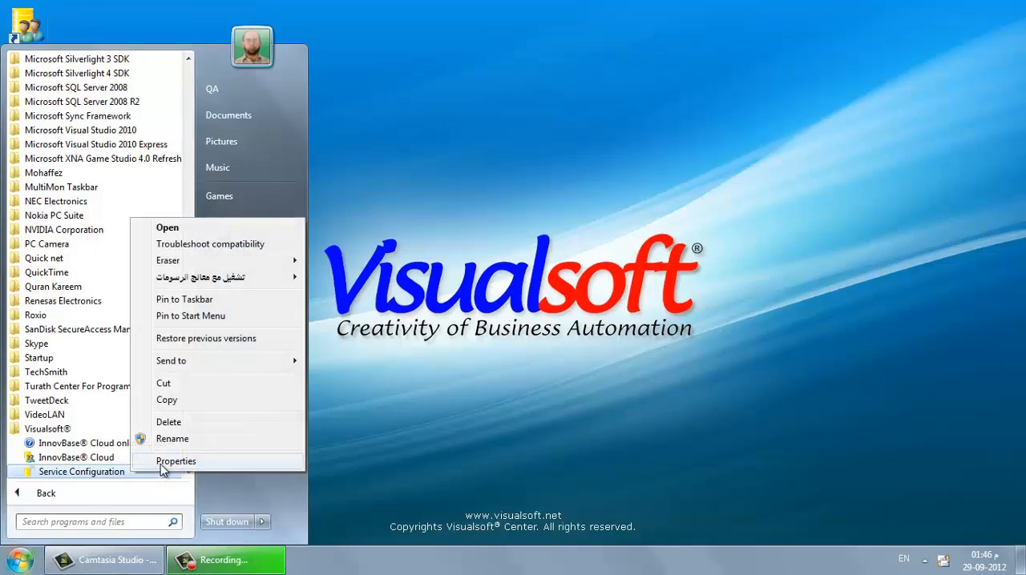
left_click(160, 463)
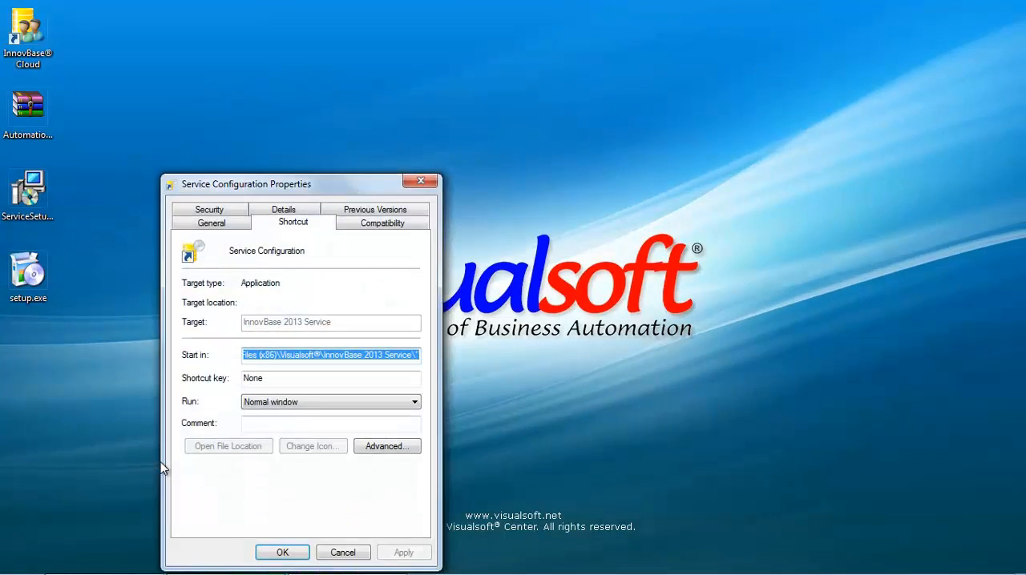
left_click(375, 226)
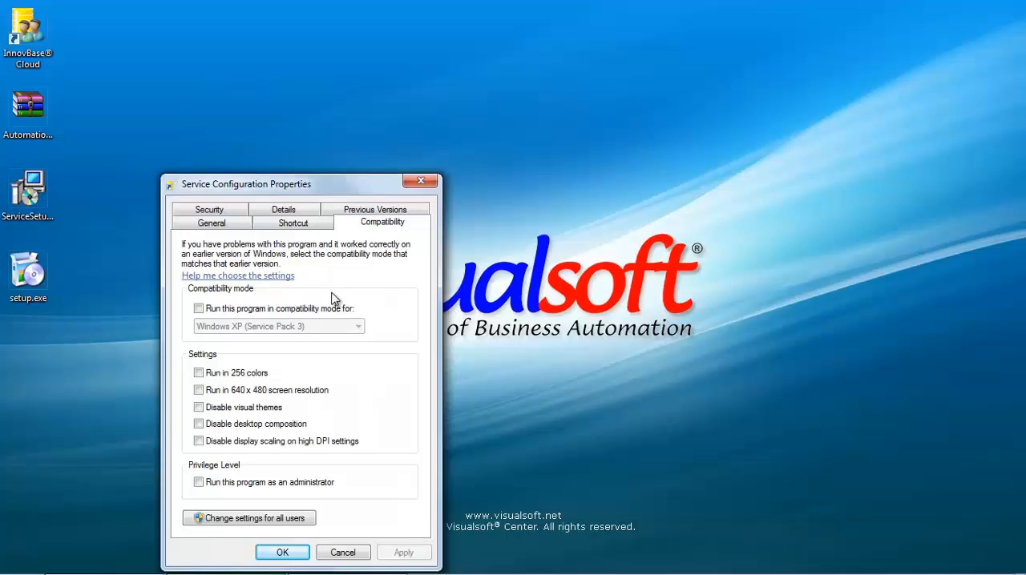
left_click(200, 483)
left_click(282, 553)
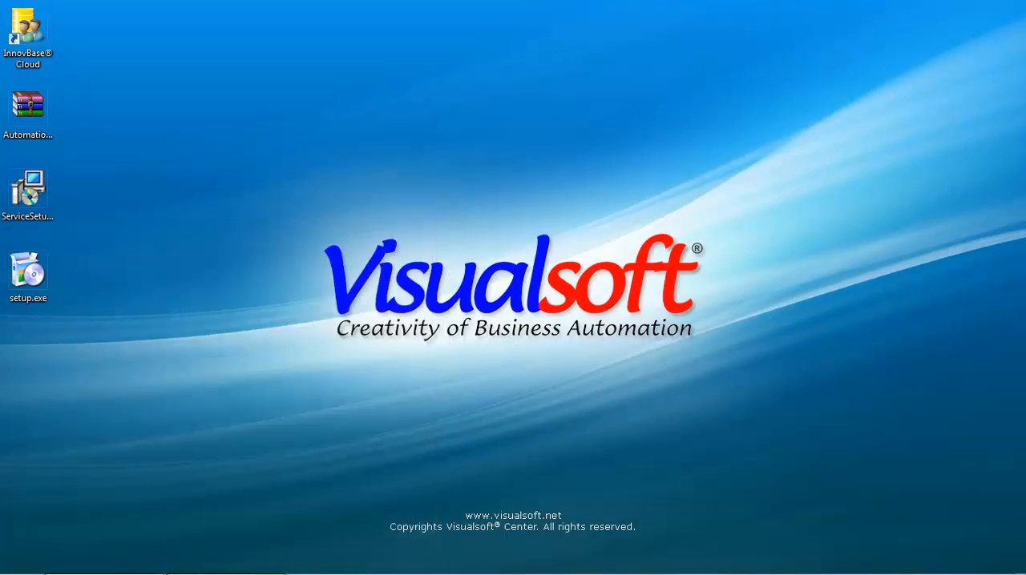
Step: Launch Service Configuration from the Visualsoft group in the installed programs
left_click(22, 560)
left_click(76, 495)
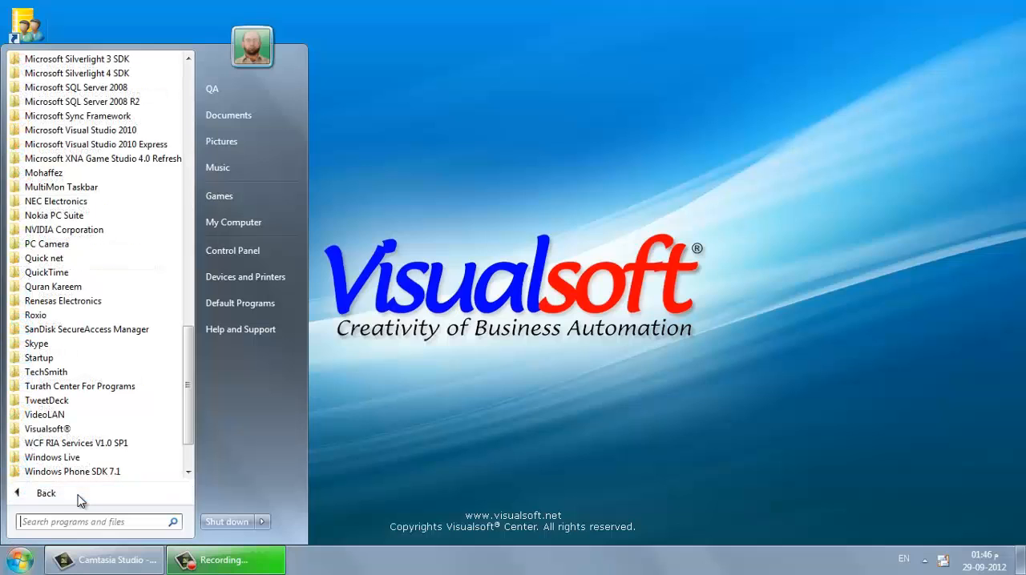
left_click(80, 436)
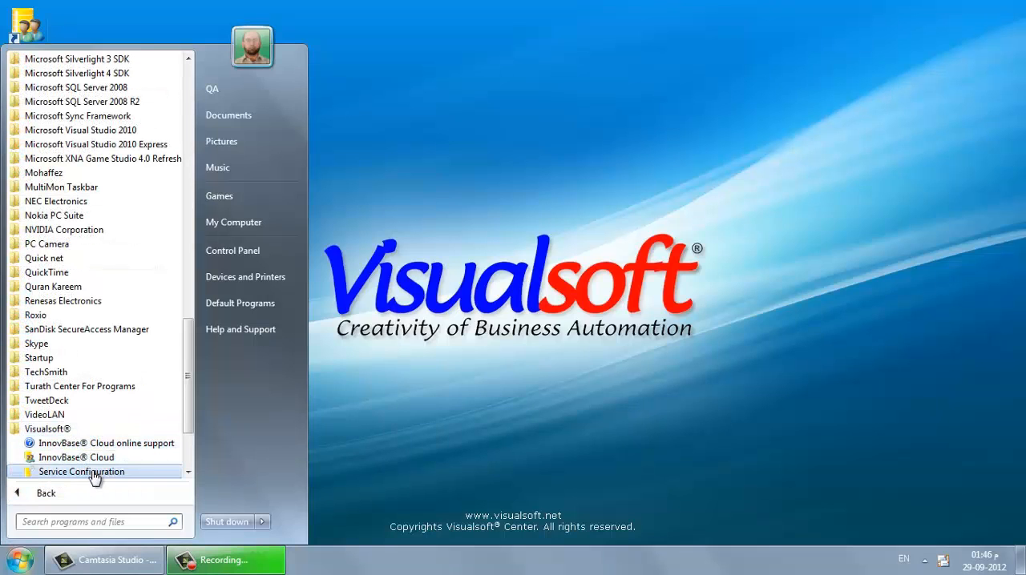
left_click(94, 473)
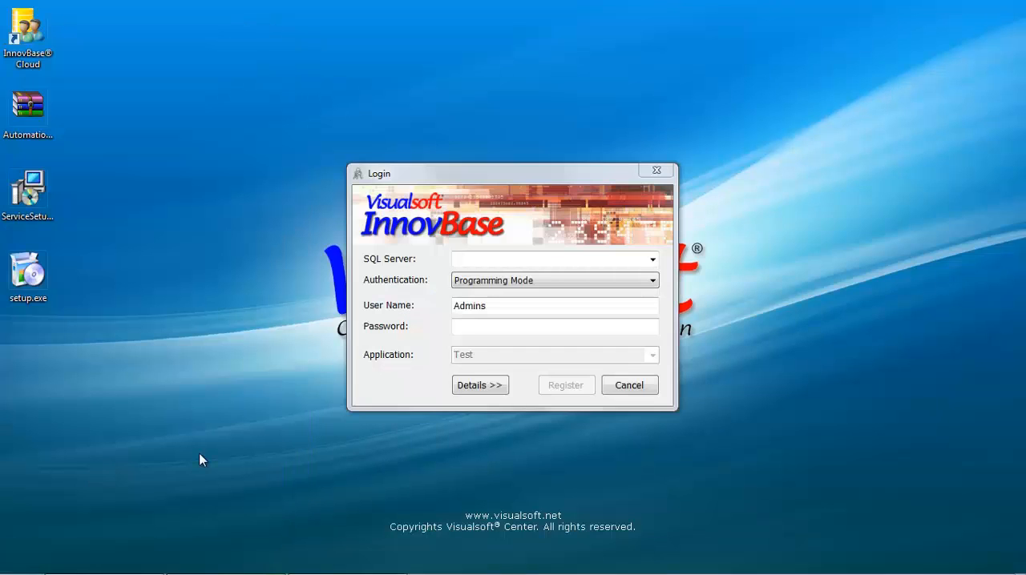
Step: Register the service on SQL Server .\Visualsoft for the Test application, entering the account password, and acknowledge the confirmation
left_click(653, 260)
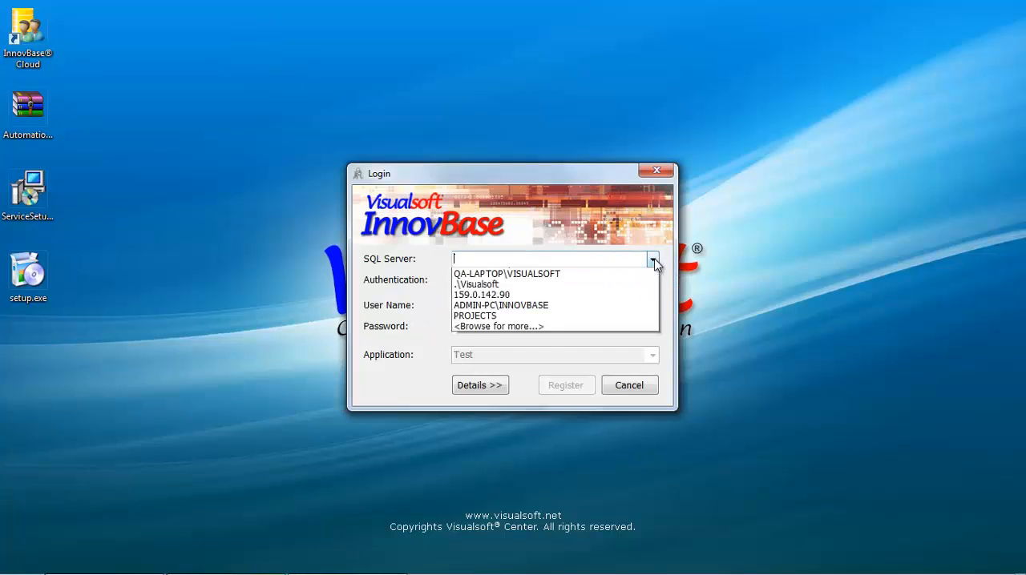
left_click(537, 305)
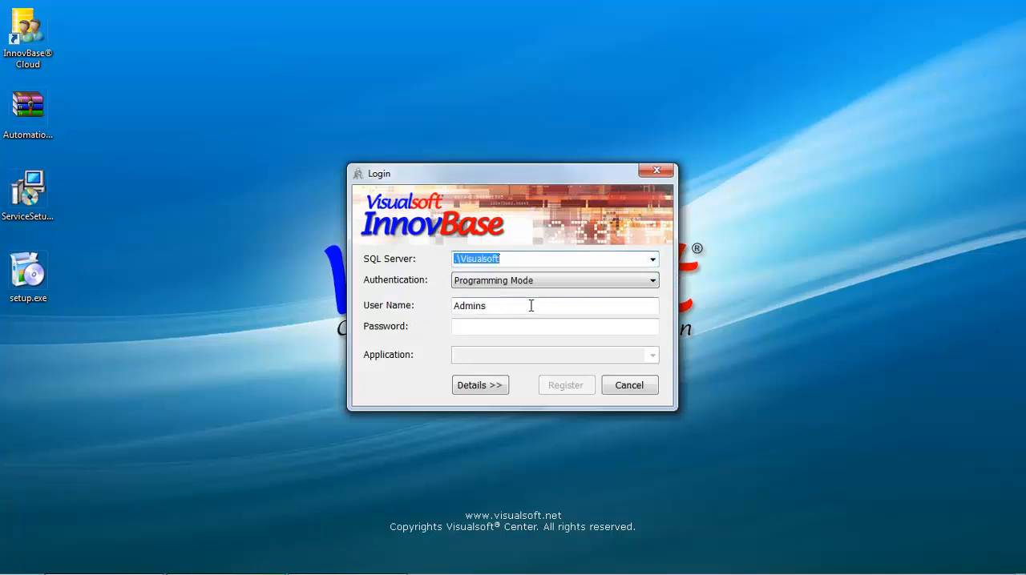
left_click(506, 332)
type("**")
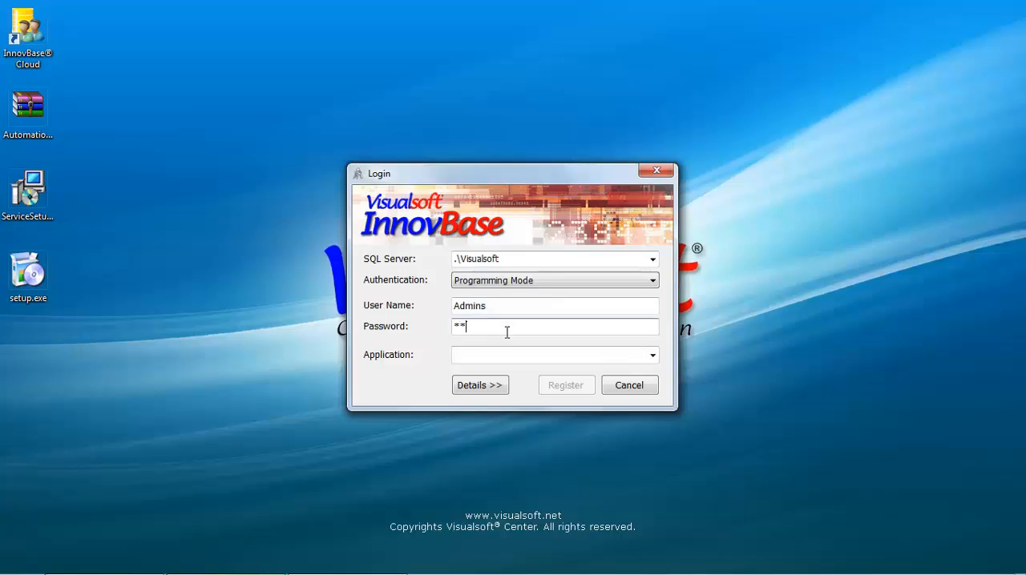
type("****")
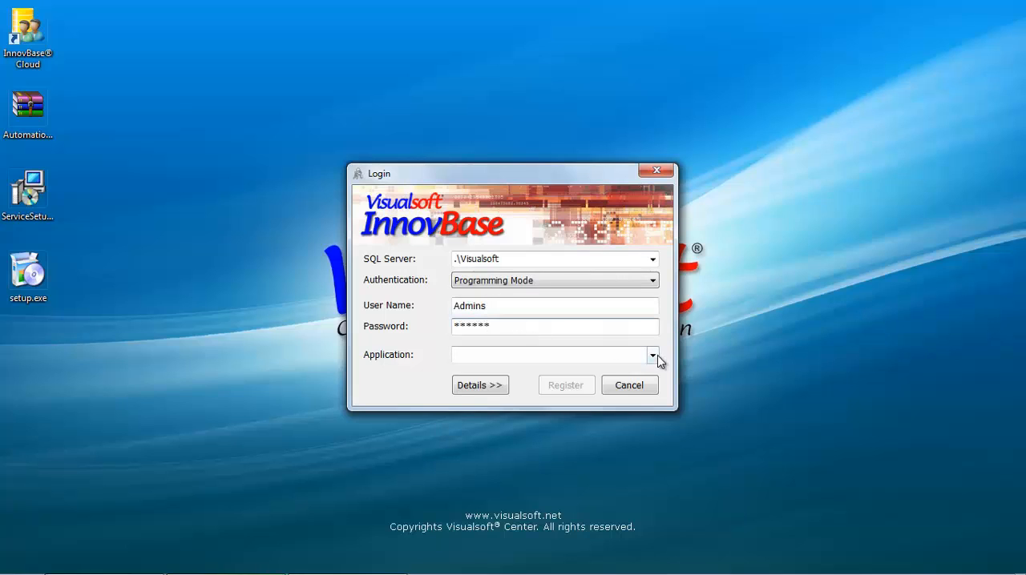
left_click(653, 357)
left_click(587, 370)
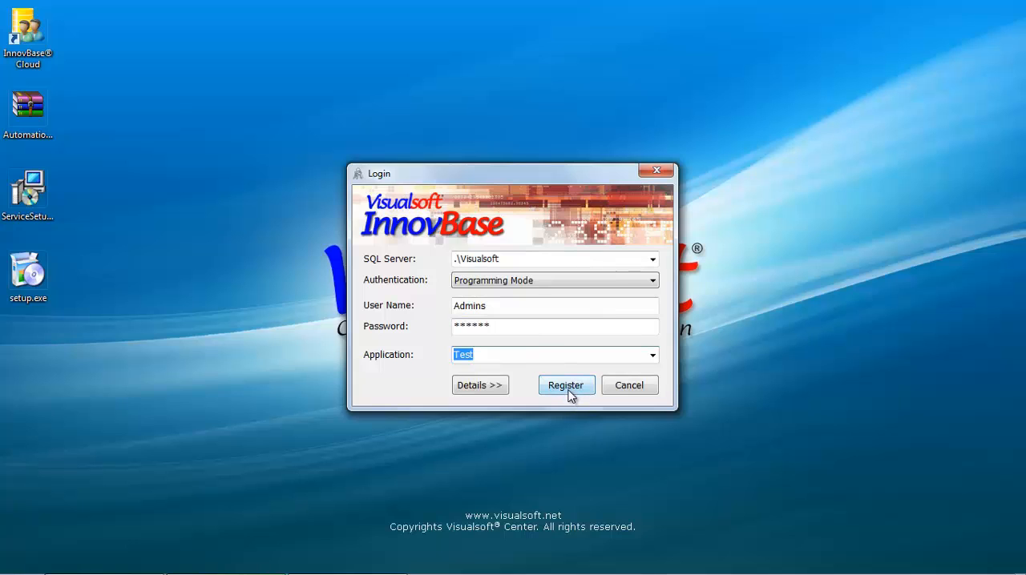
left_click(570, 391)
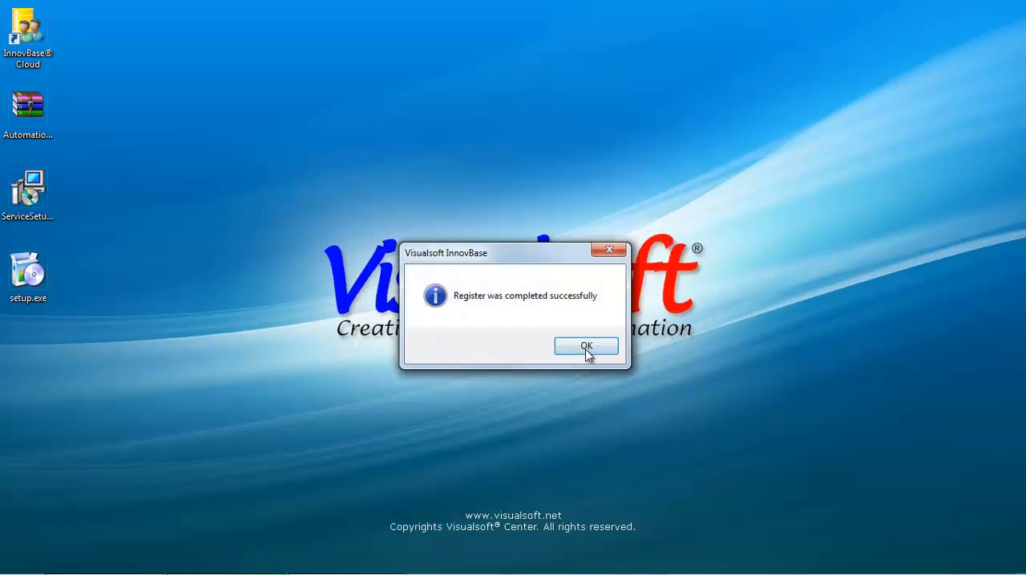
left_click(585, 347)
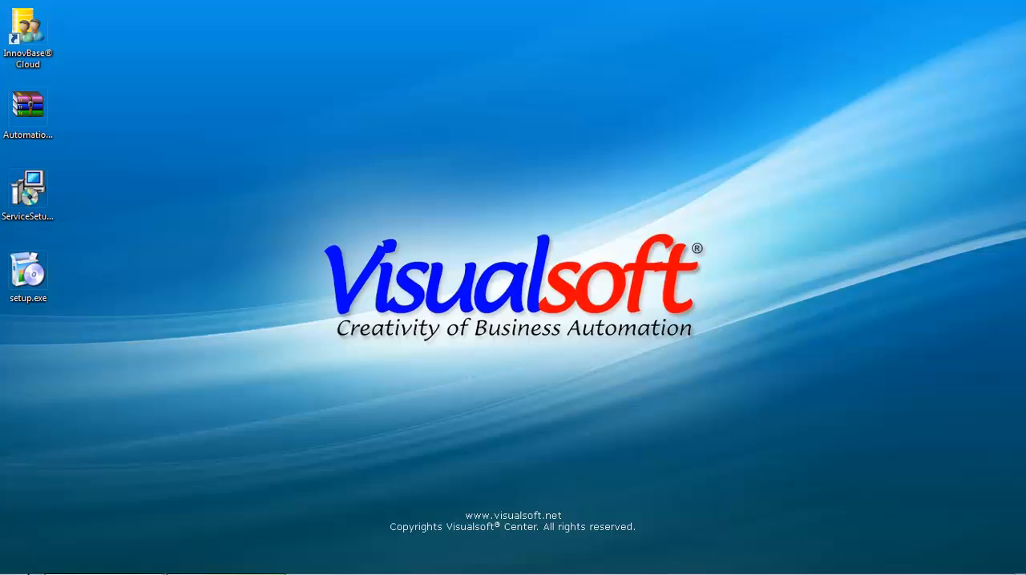
Step: Open the Windows Services console from the Control Panel's Administrative Tools and maximize its window
left_click(20, 561)
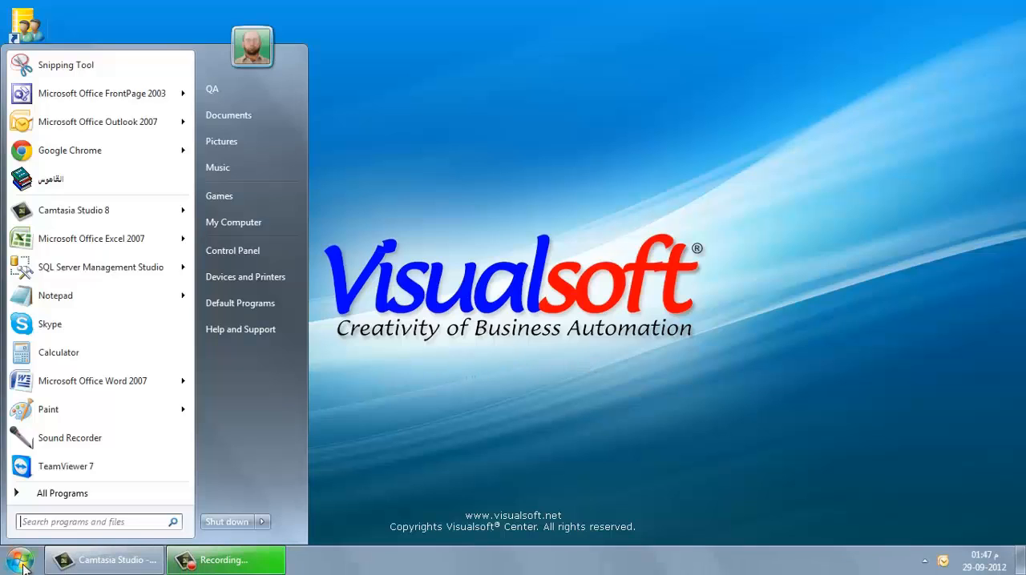
left_click(255, 253)
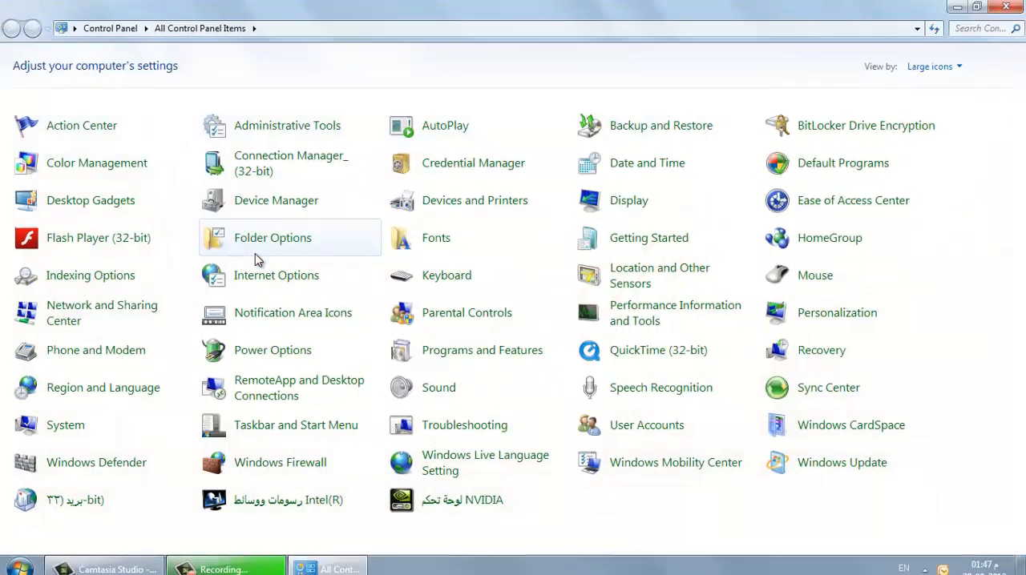
left_click(311, 126)
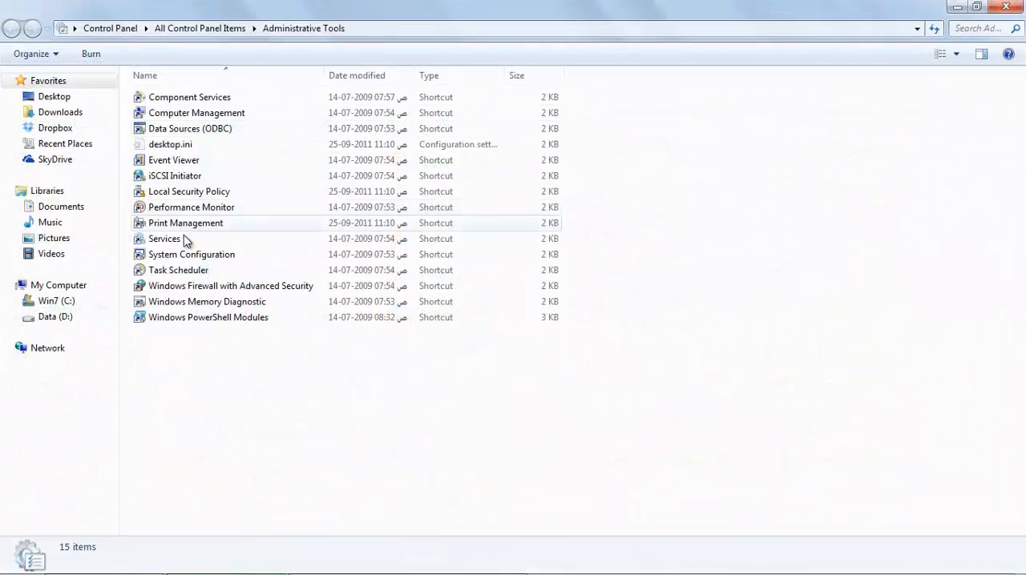
left_click(164, 240)
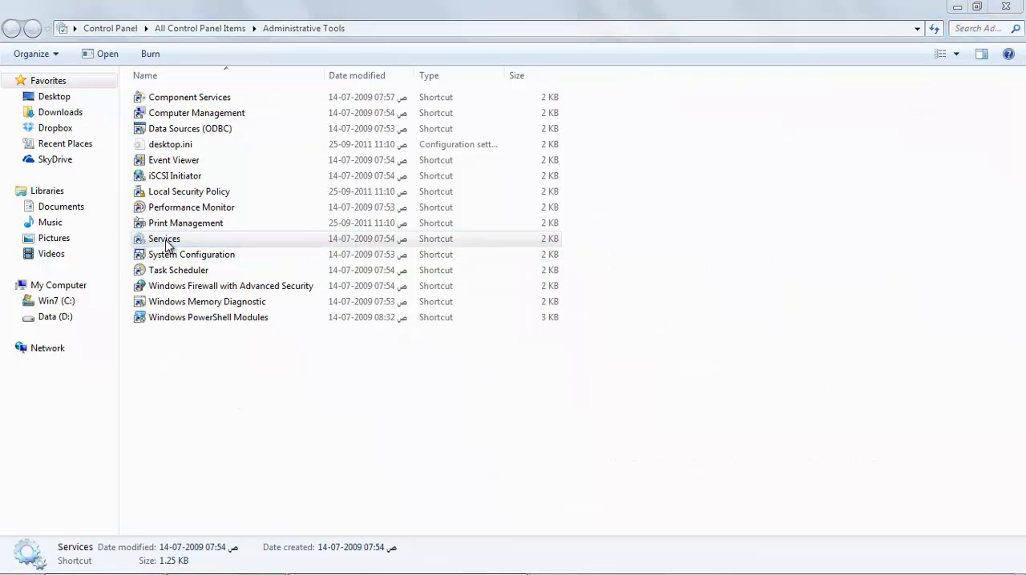
double_click(166, 242)
double_click(342, 58)
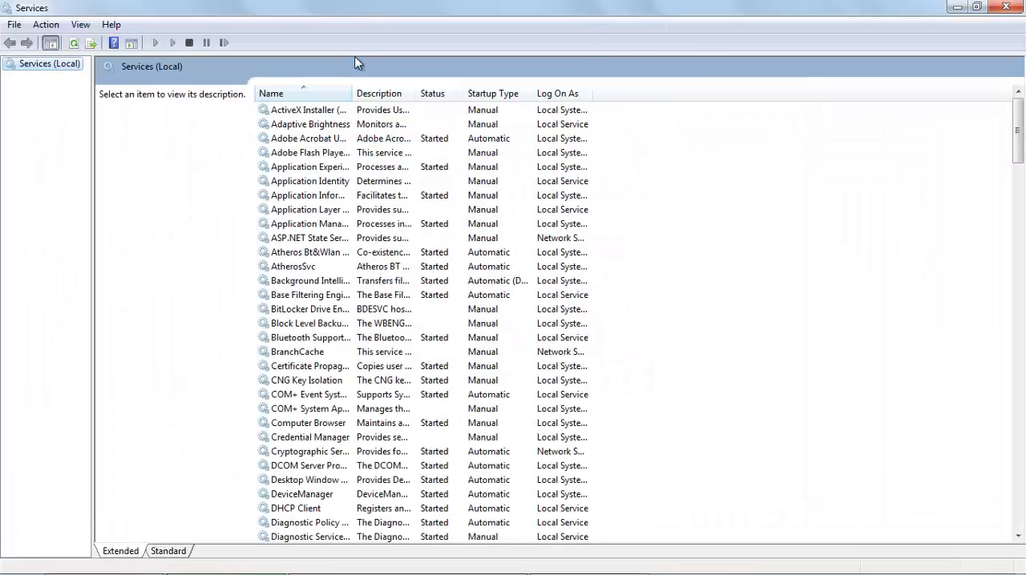
Step: Widen the Name column of the services list and start the Visualsoft InnovBase 2013 service
left_click_drag(352, 93, 577, 92)
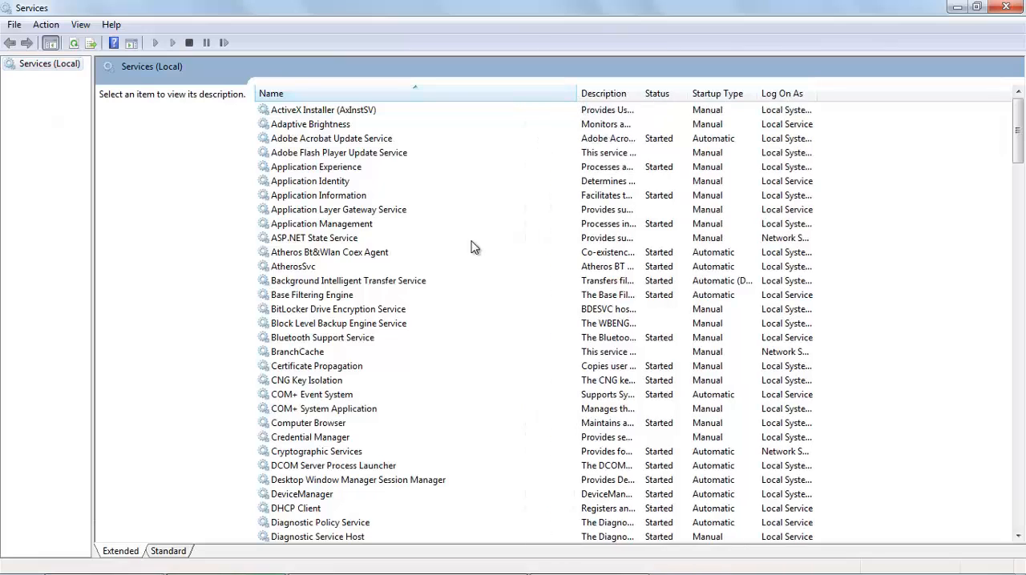
scroll(382, 312, "down", 8)
scroll(357, 456, "down", 20)
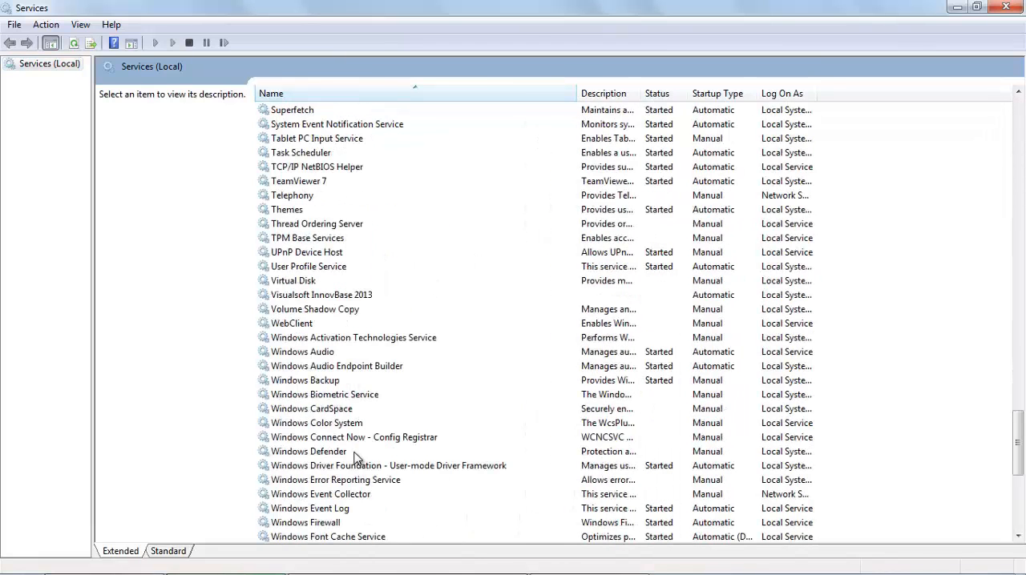
left_click(333, 296)
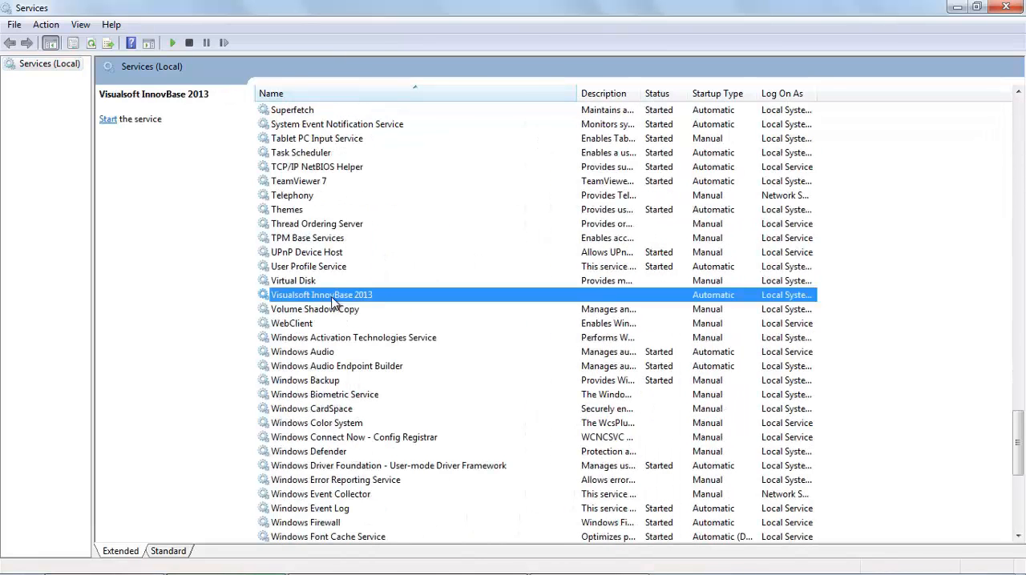
right_click(594, 299)
left_click(627, 306)
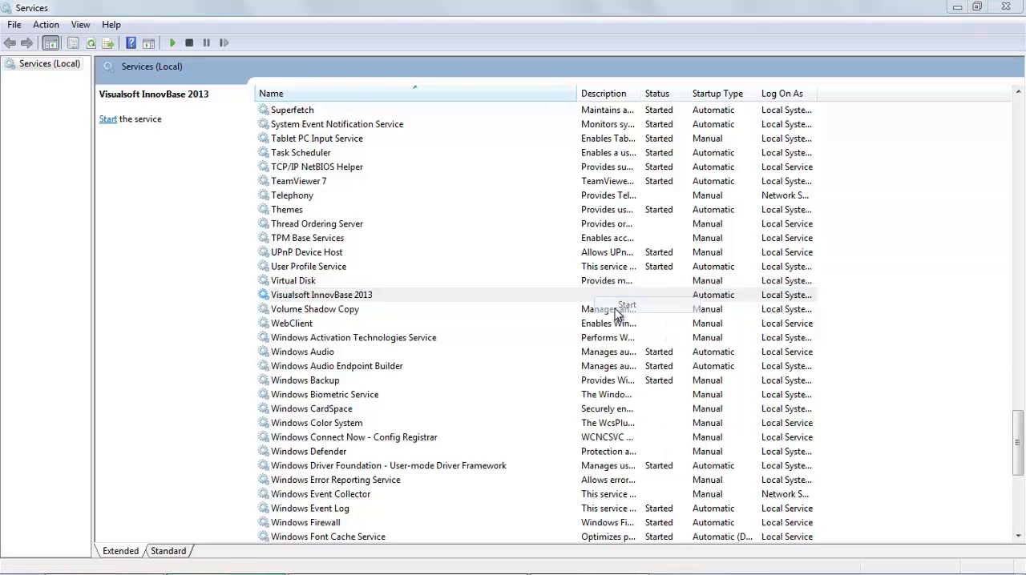